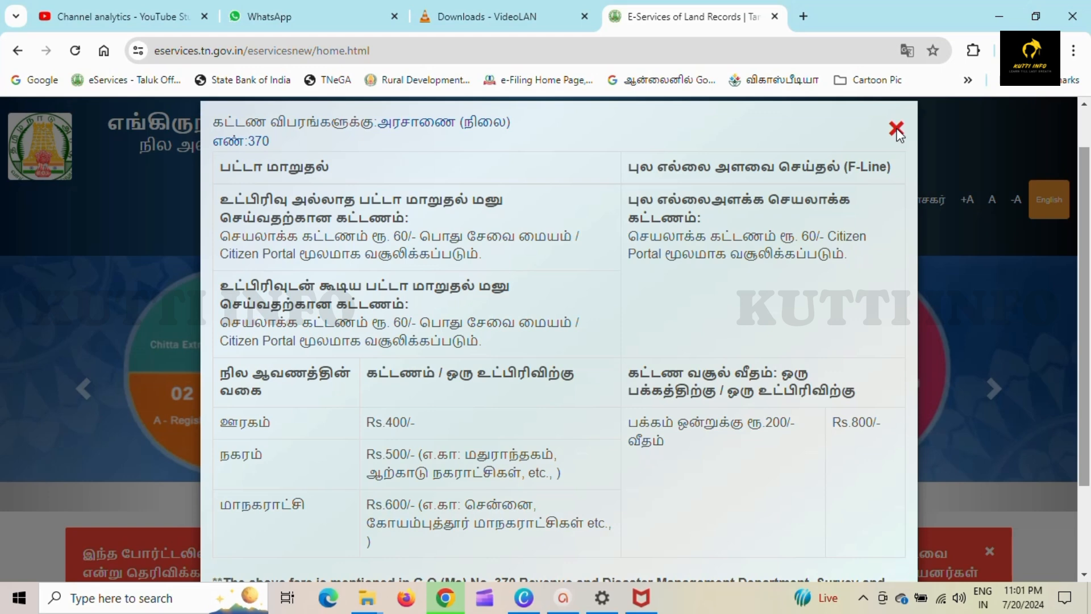
- Close the patta transfer fee details notice on the land records home page
{"action": "left_click", "coordinate": [896, 129]}
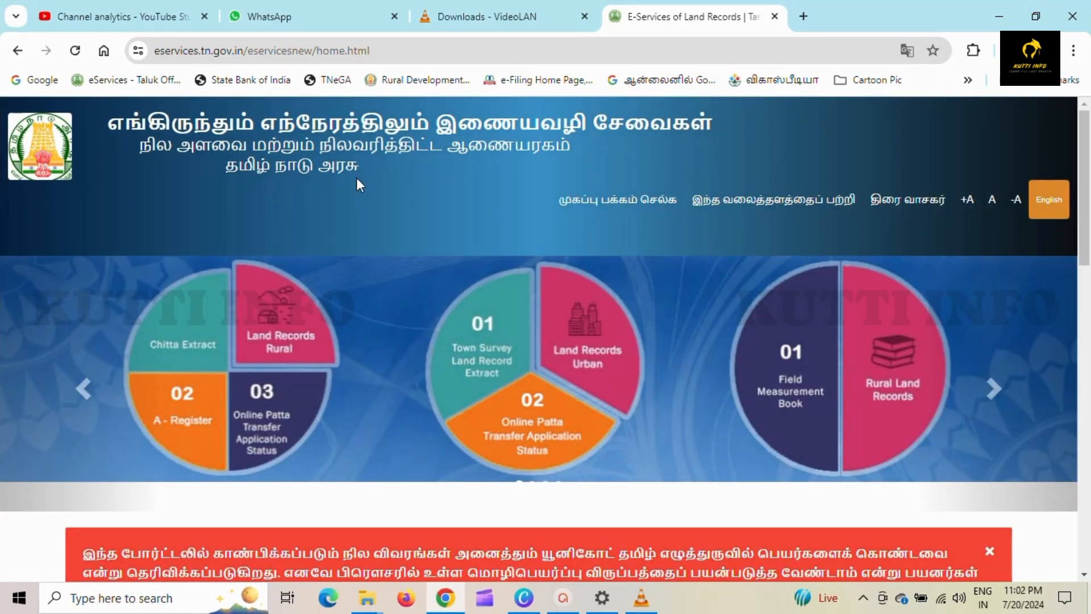
- Open the 'பட்டா மாறுதல் விண்ணப்பிக்க' patta transfer application service
{"action": "scroll", "coordinate": [776, 329], "scroll_direction": "down", "scroll_amount": 10}
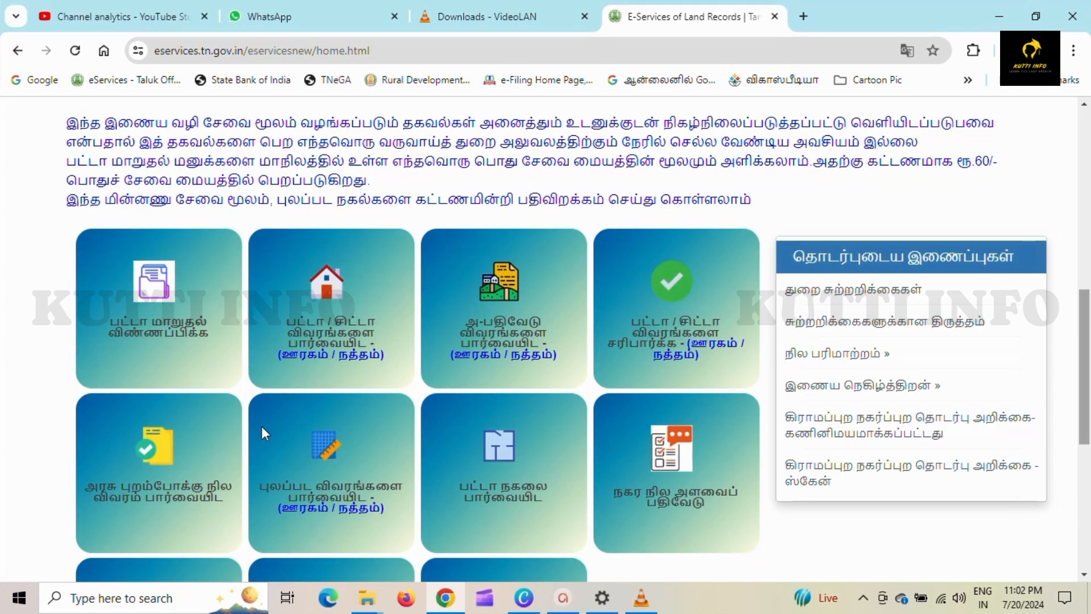
{"action": "left_click", "coordinate": [168, 328]}
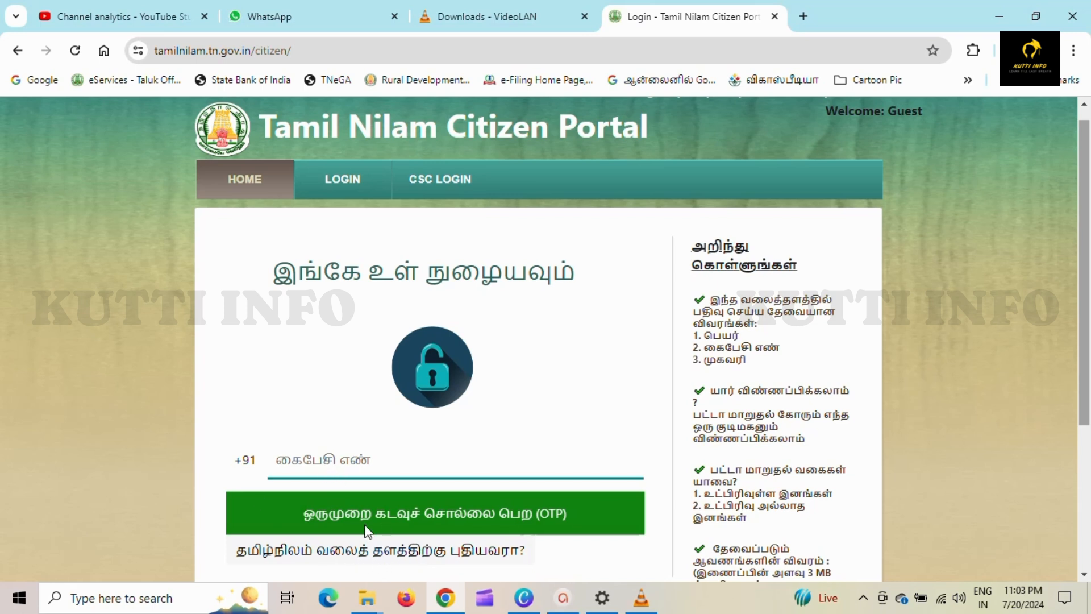
- Sign in to Tamil Nilam with the mobile number and the OTP sent to it
{"action": "left_click", "coordinate": [462, 520]}
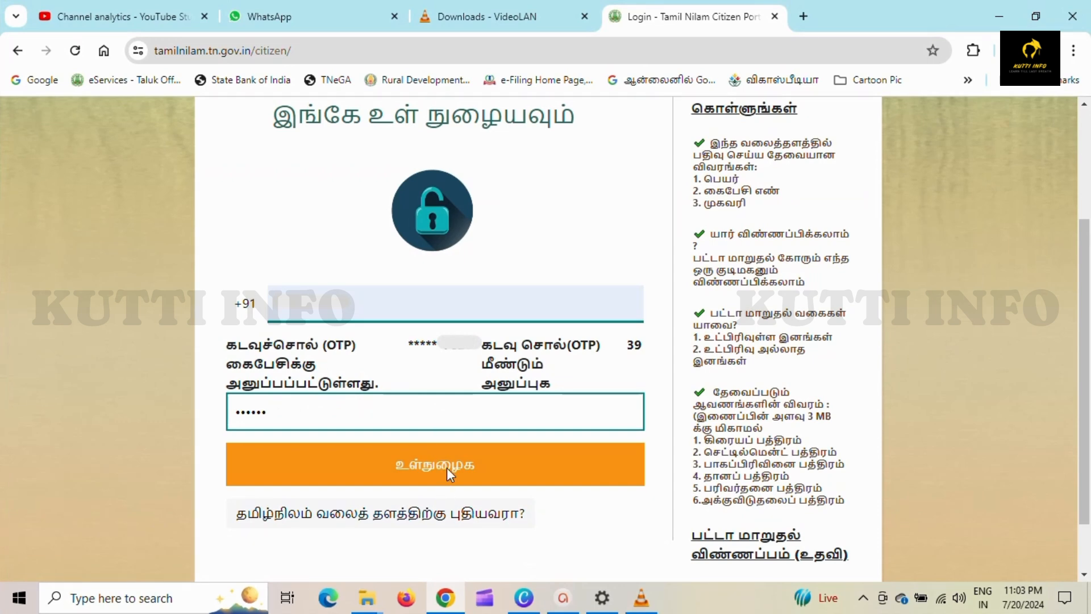
{"action": "left_click", "coordinate": [446, 468]}
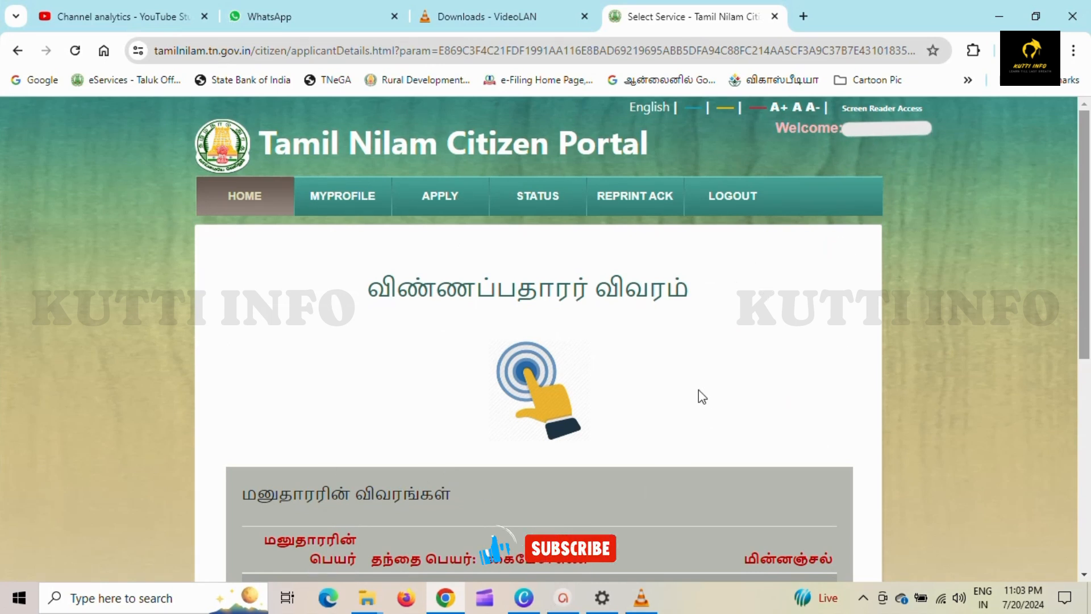
- Select 'உட்பிரிவற்ற பட்டா மாற்றம்(ஊரகம்)', the rural transfer without subdivision
{"action": "scroll", "coordinate": [710, 366], "scroll_direction": "down", "scroll_amount": 7}
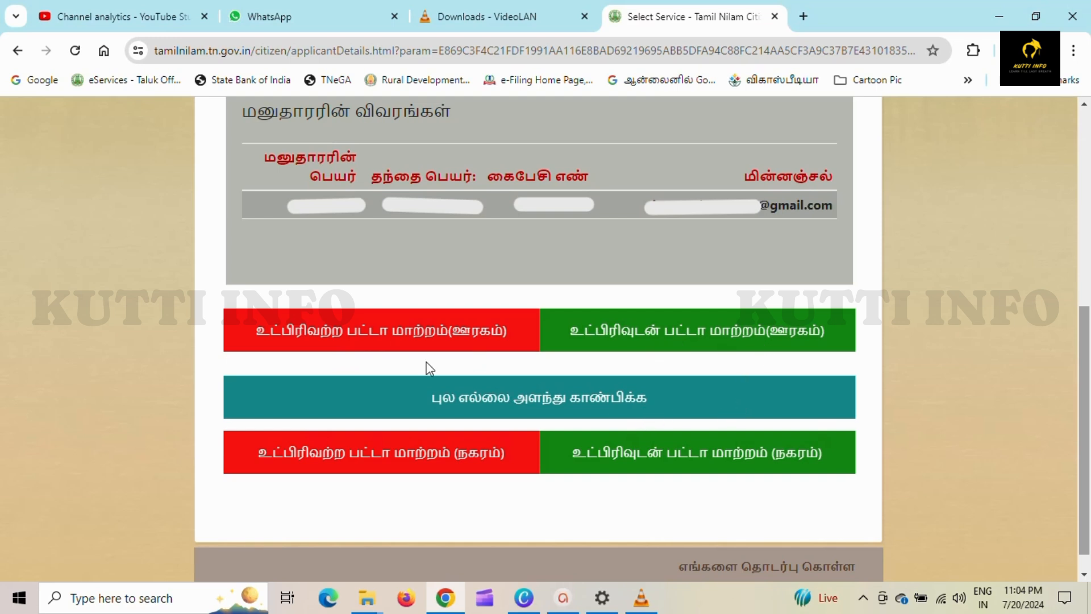
{"action": "left_click", "coordinate": [445, 334]}
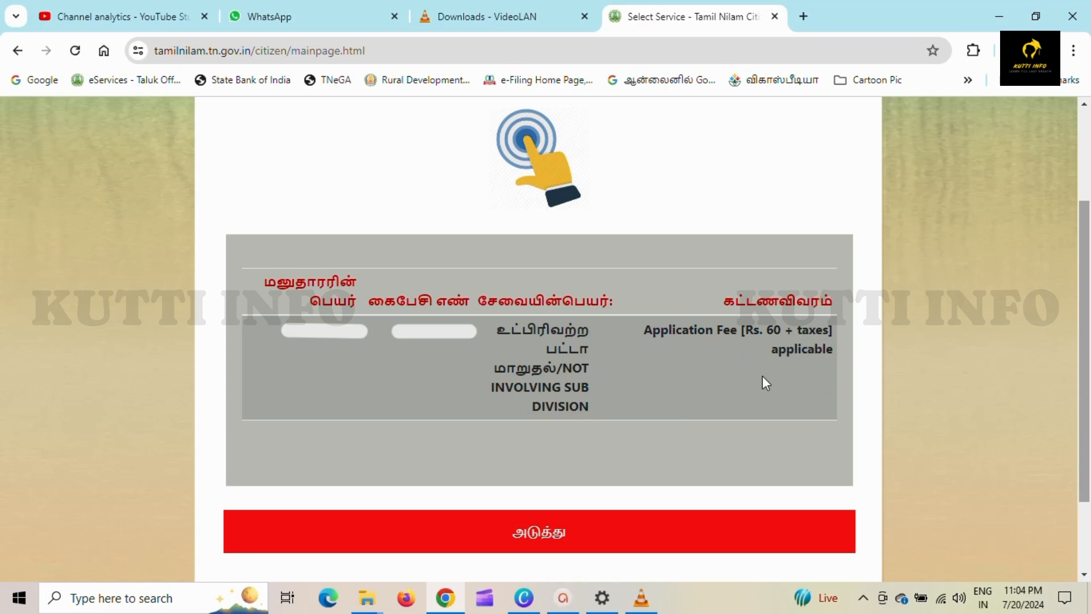
- Save செட்டில்மென்ட் பத்திரம் (settlement deed) as the document type and continue to location details
{"action": "left_click", "coordinate": [761, 538]}
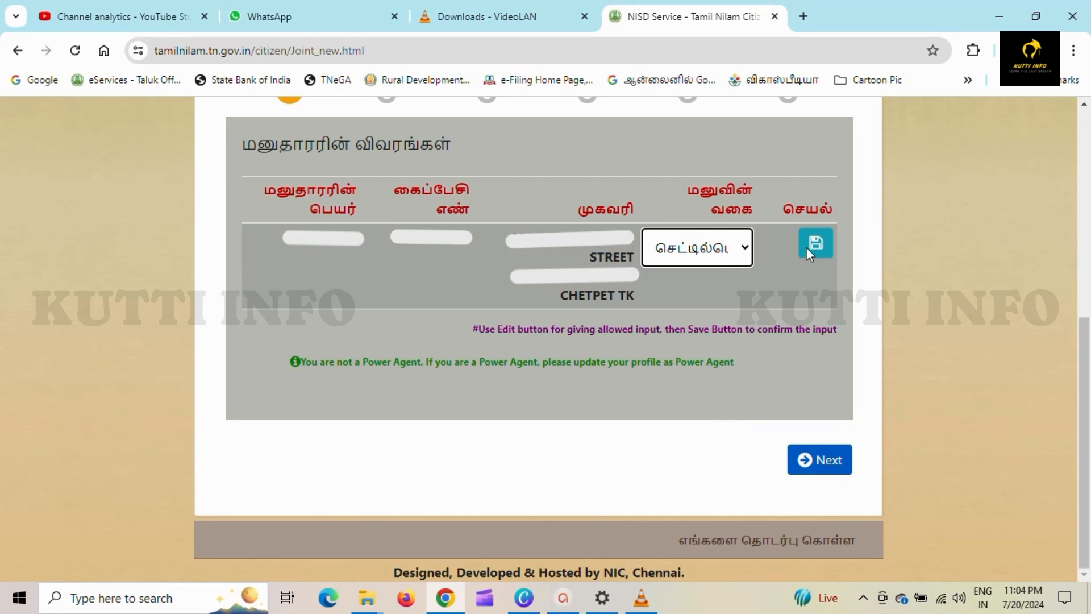
{"action": "left_click", "coordinate": [819, 241]}
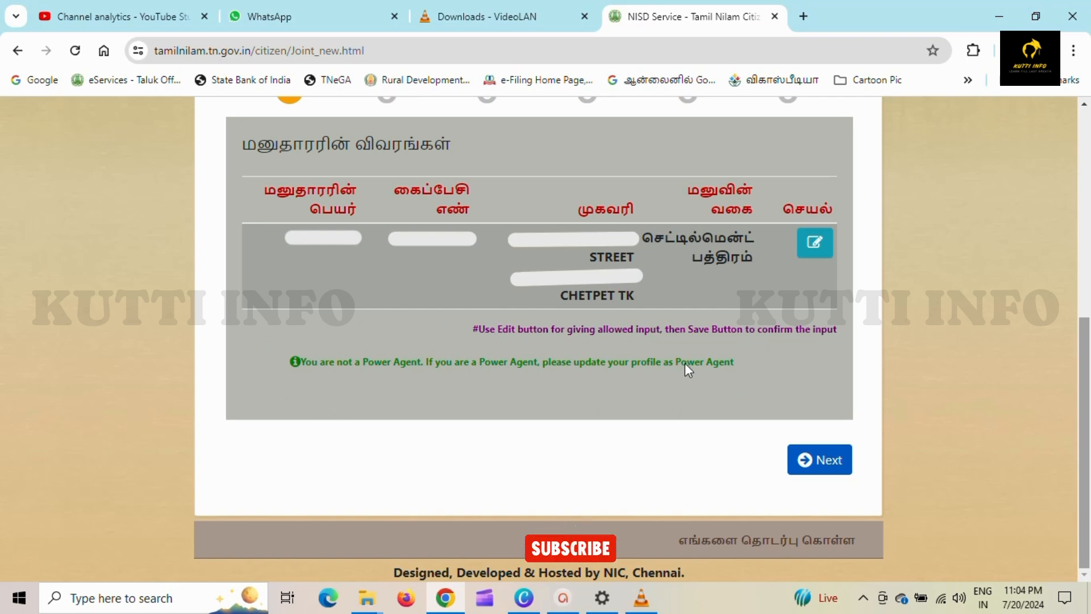
{"action": "left_click", "coordinate": [835, 461]}
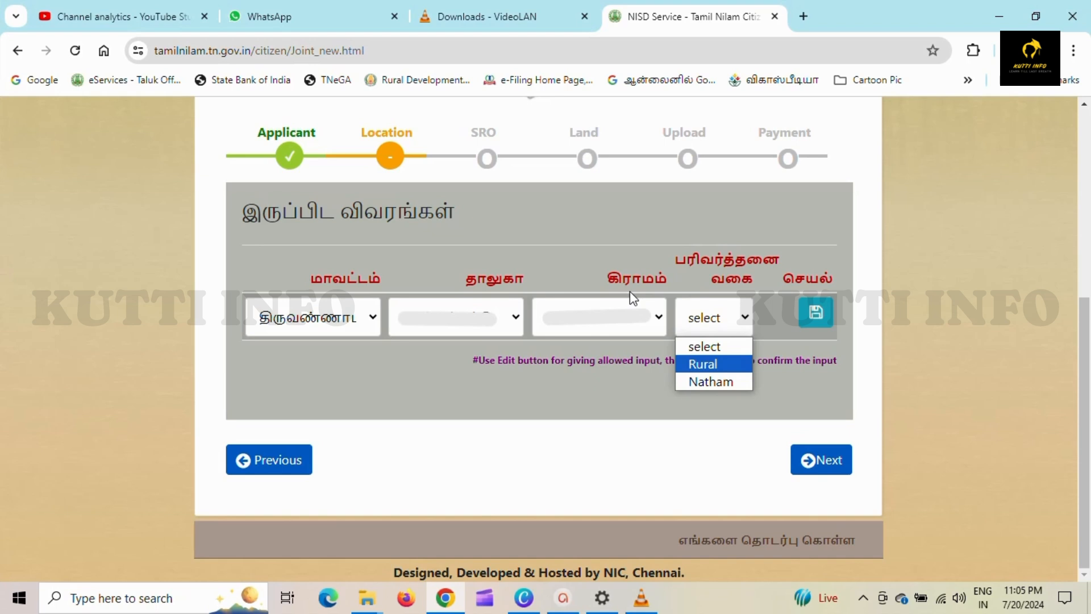
- Save the location with Rural conversion type and continue to the SRO details step
{"action": "left_click", "coordinate": [730, 366]}
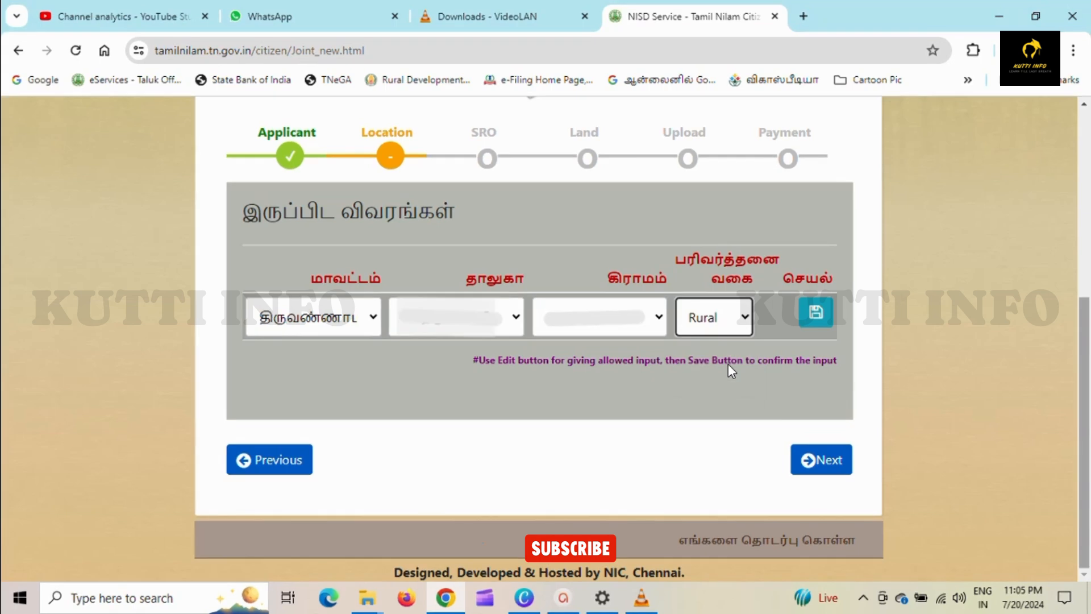
{"action": "left_click", "coordinate": [833, 314]}
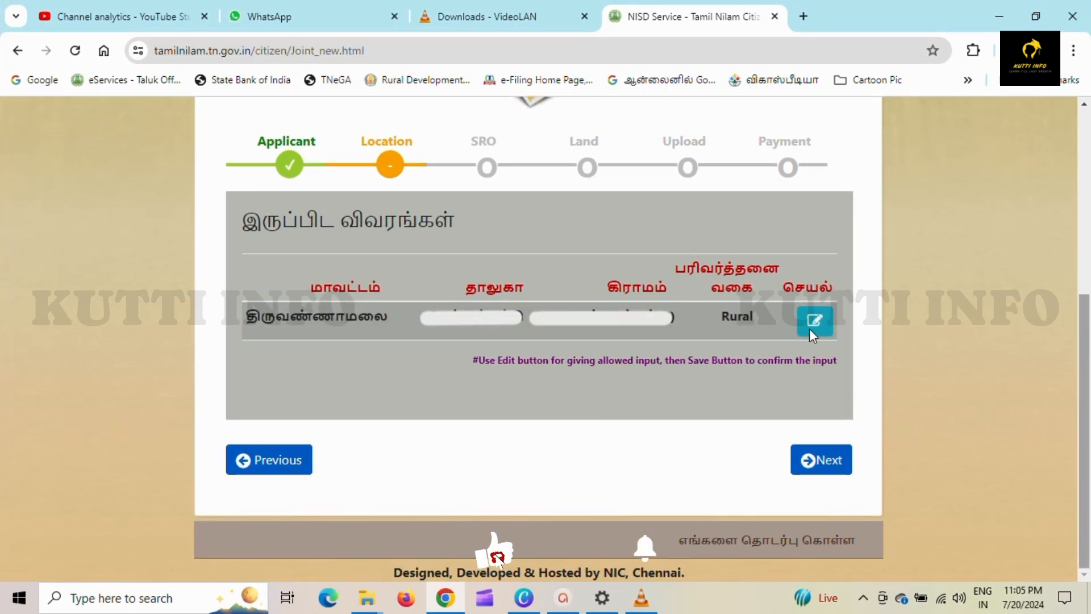
{"action": "left_click", "coordinate": [817, 460]}
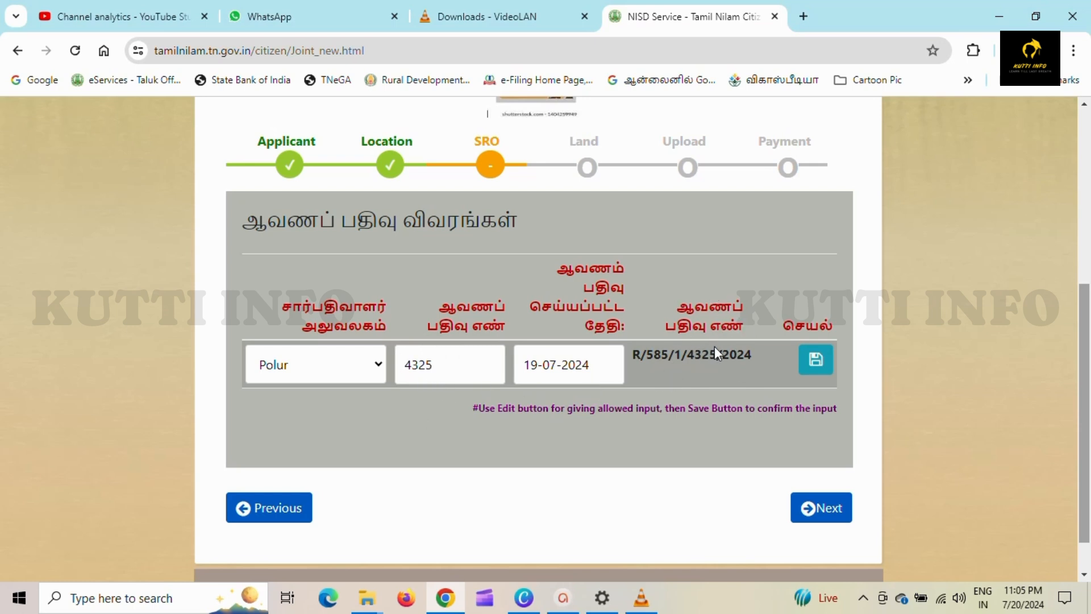
{"action": "left_click", "coordinate": [823, 358]}
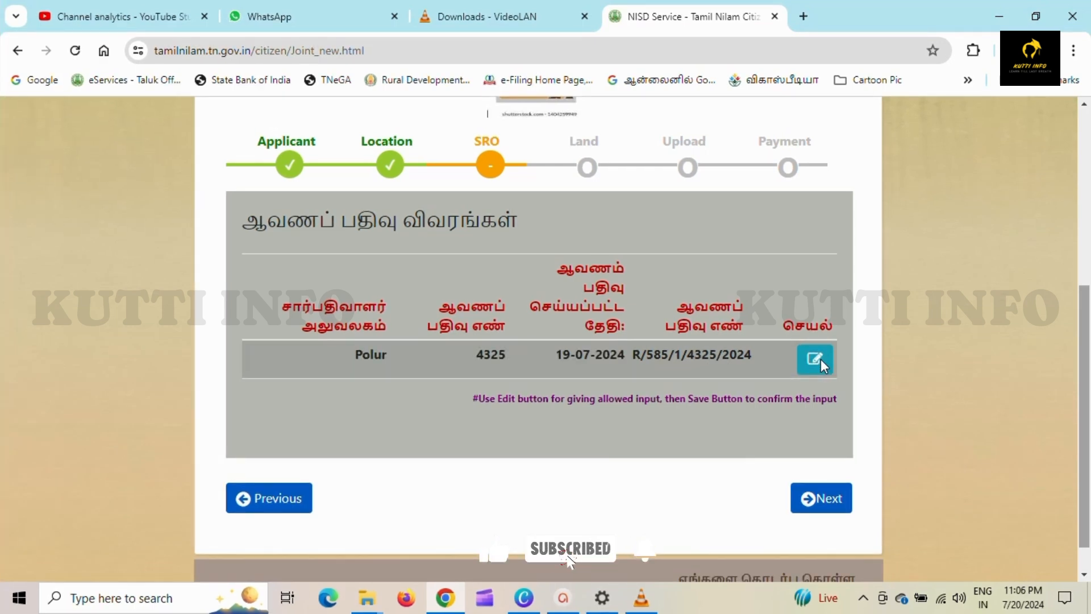
{"action": "left_click", "coordinate": [815, 497]}
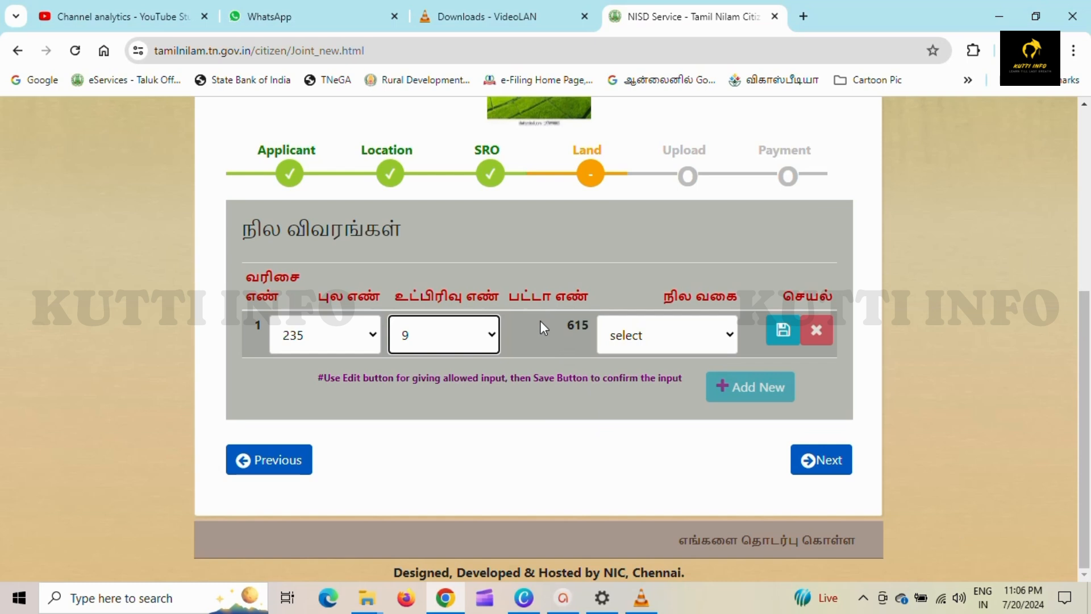
- Set survey 235/9's land type to விவசாய நிலம், save the row, and continue to uploads
{"action": "left_click", "coordinate": [665, 340]}
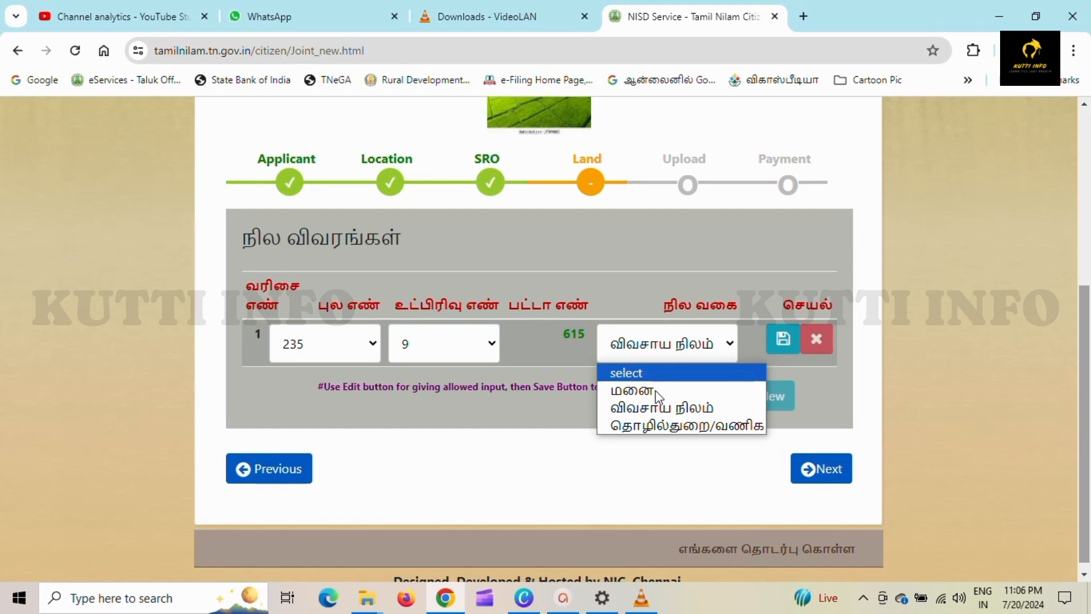
{"action": "left_click", "coordinate": [678, 428]}
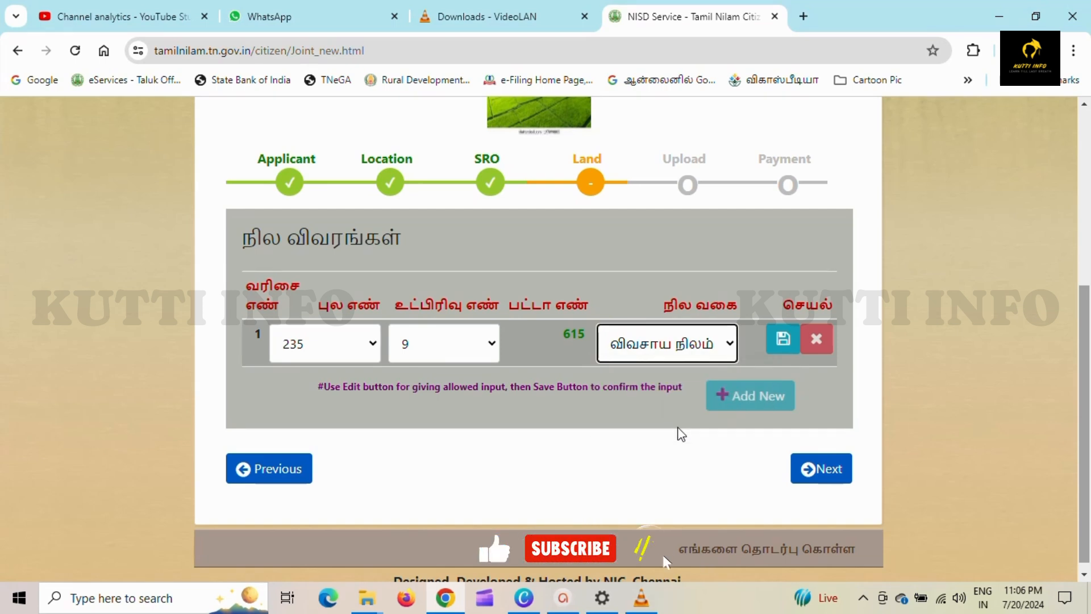
{"action": "left_click", "coordinate": [787, 339]}
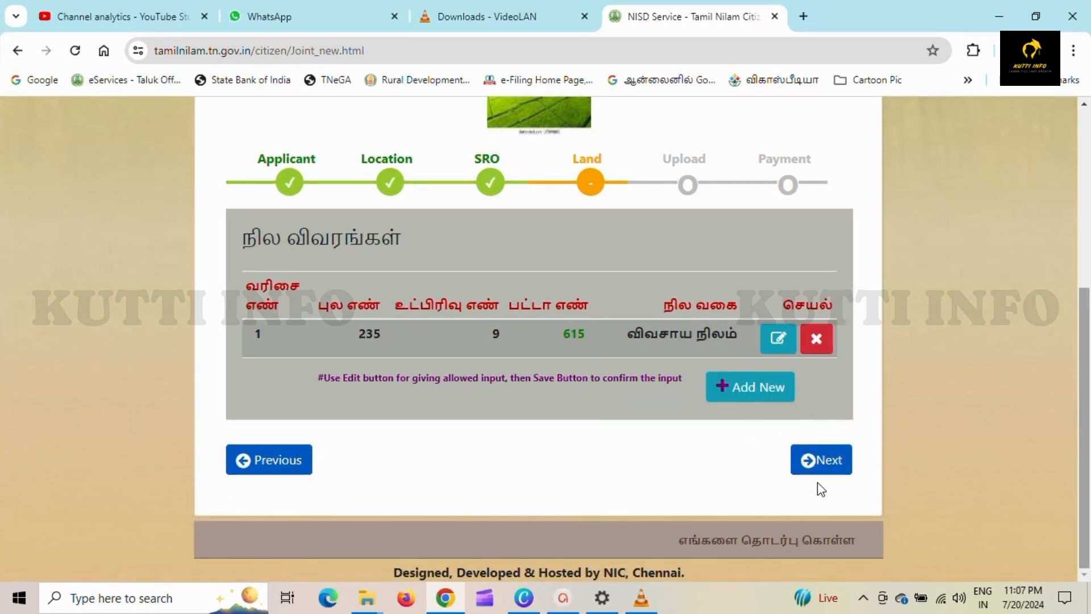
{"action": "left_click", "coordinate": [817, 474]}
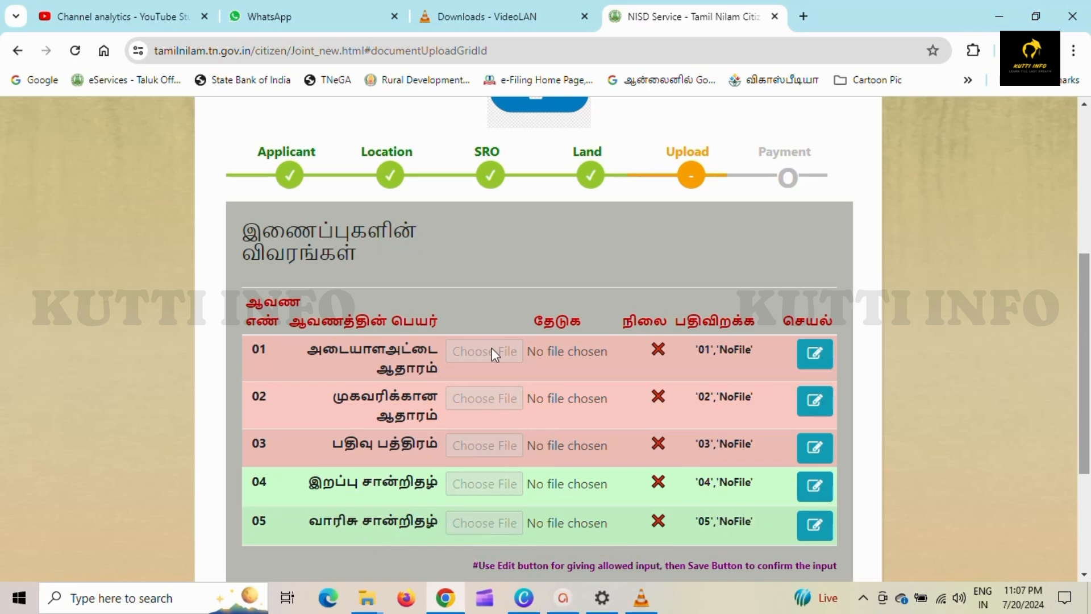
- Upload the documents for rows 01–03, starting with identity proof, and submit the application
{"action": "left_click", "coordinate": [814, 354]}
{"action": "scroll", "coordinate": [816, 357], "scroll_direction": "down", "scroll_amount": 2}
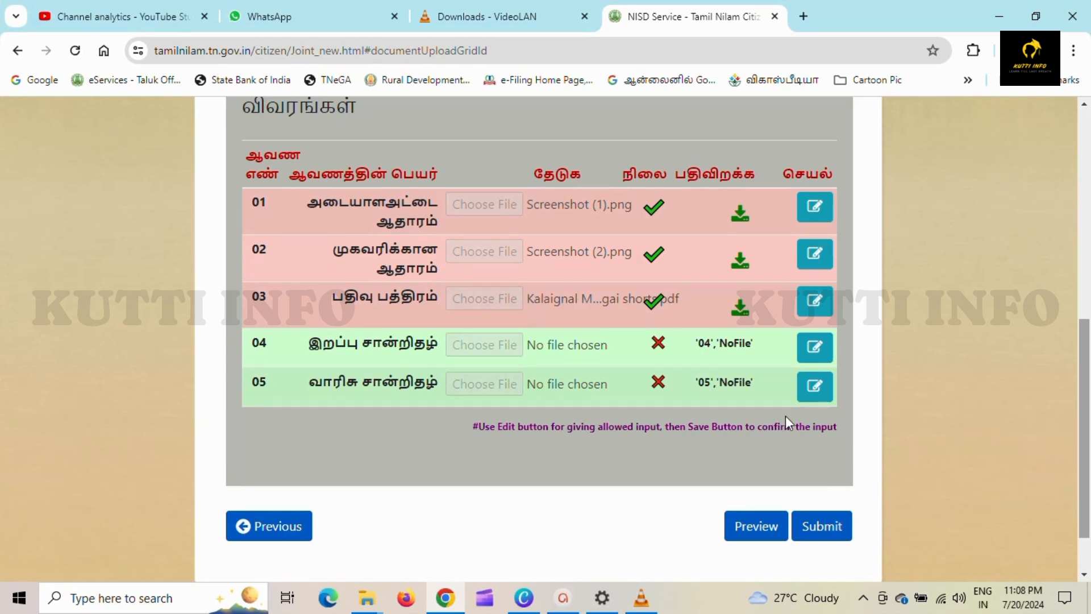
{"action": "left_click", "coordinate": [830, 526]}
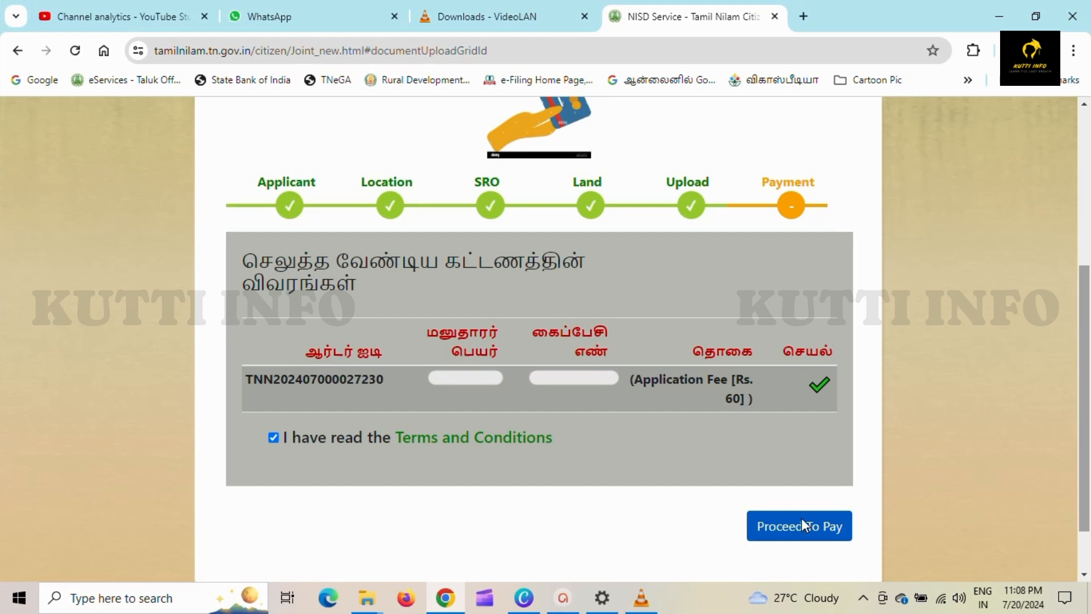
- Proceed to pay the Rs. 60 fee and view the July 2024 applications
{"action": "left_click", "coordinate": [801, 523]}
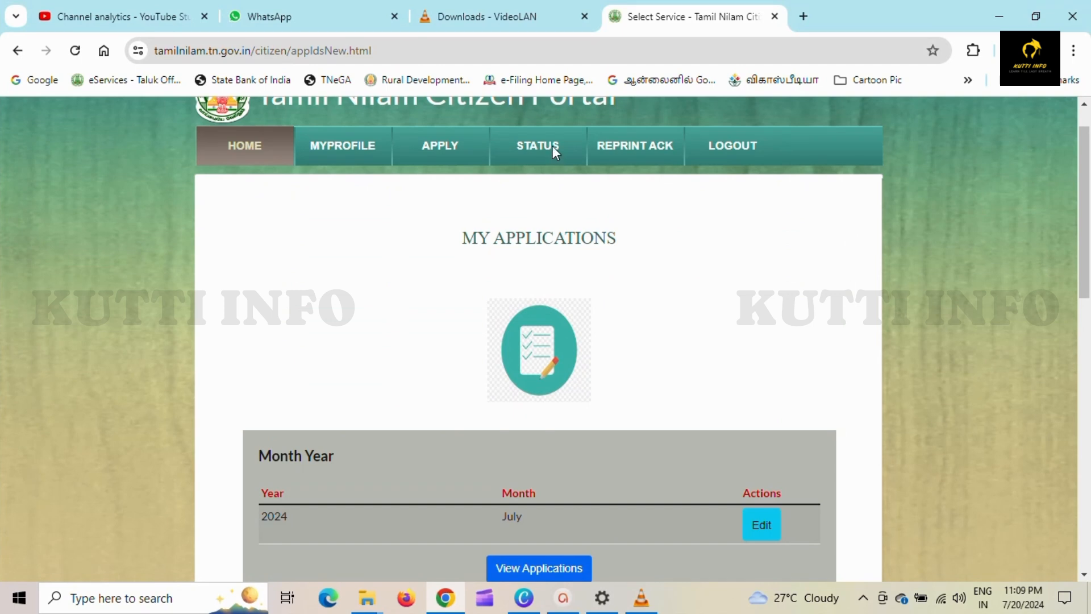
{"action": "left_click", "coordinate": [573, 568]}
{"action": "scroll", "coordinate": [571, 564], "scroll_direction": "down", "scroll_amount": 5}
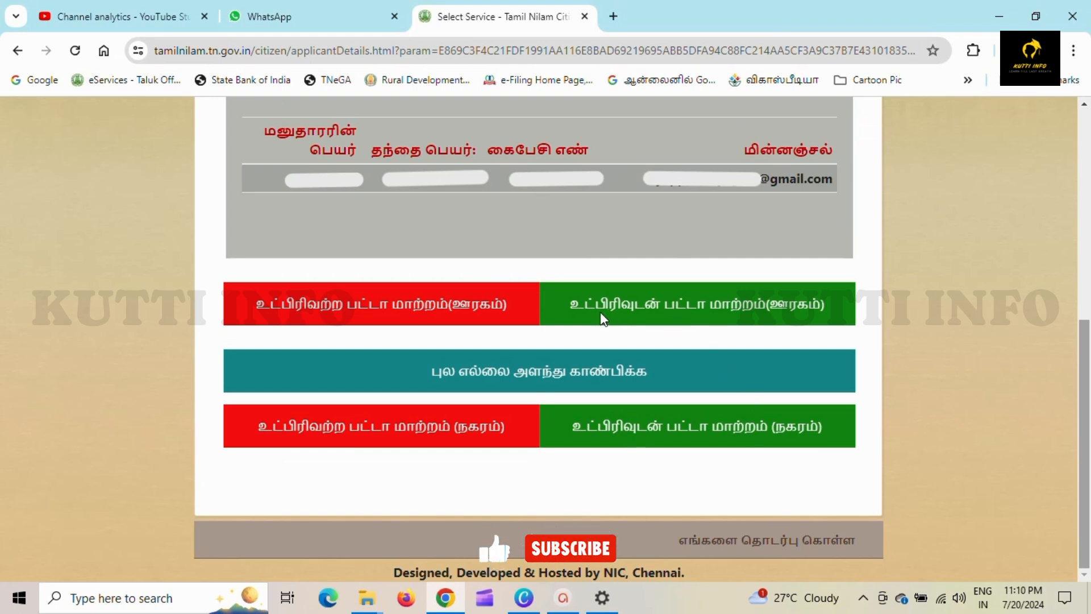
- Select the உட்பிரிவுடன் பட்டா மாற்றம்(ஊரகம்) service to see its Rs. 60 plus Rs. 400-per-subdivision fee
{"action": "left_click", "coordinate": [759, 318]}
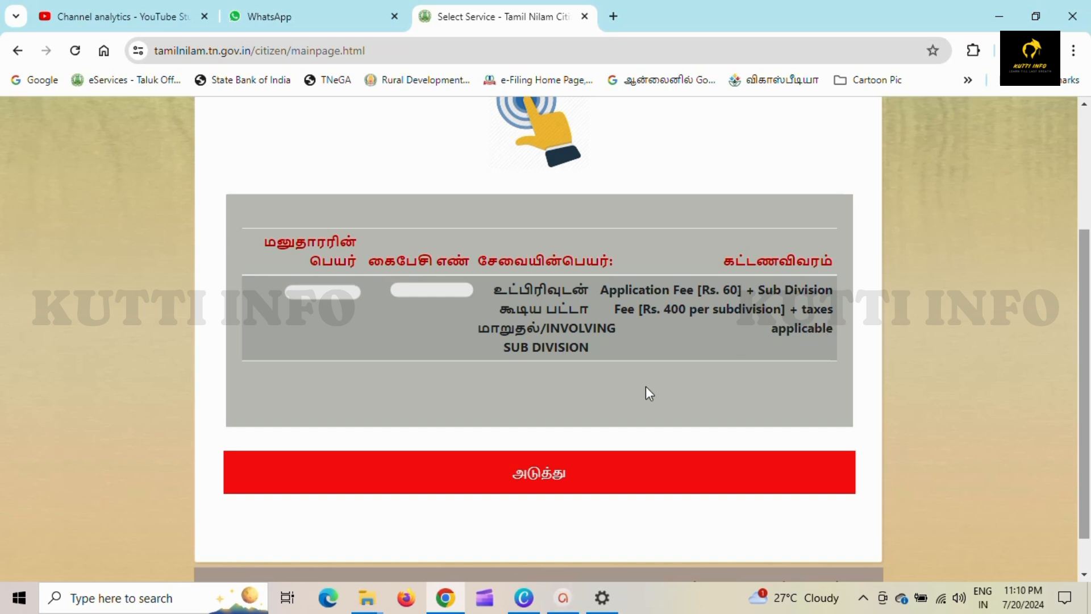
- Continue to the subdivision form and set the document type to settlement deed (செட்டில்மென்ட் பத்திரம்)
{"action": "left_click", "coordinate": [616, 473]}
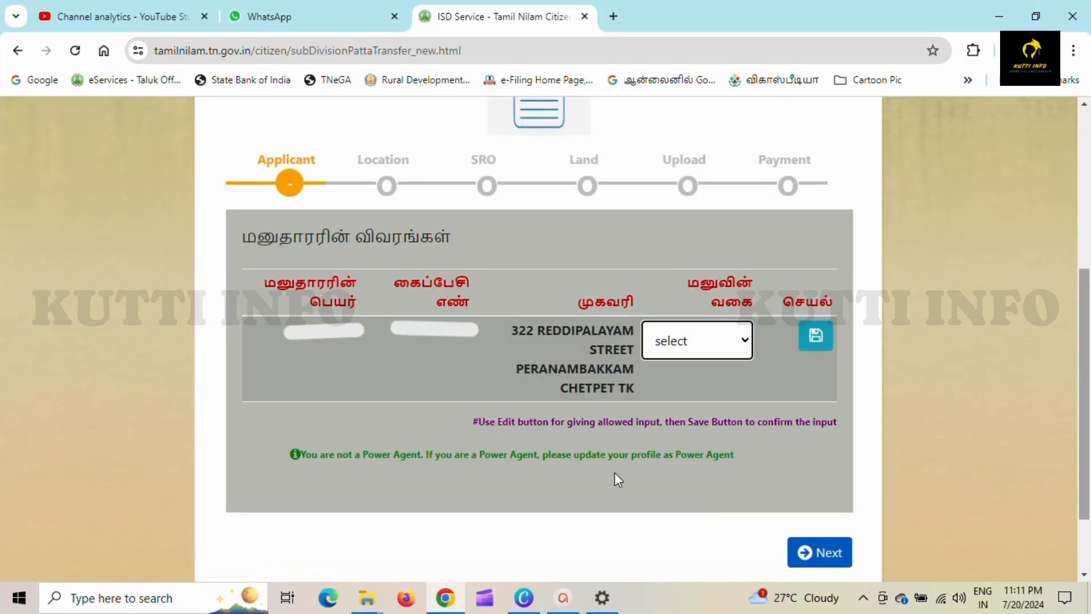
{"action": "left_click", "coordinate": [729, 351]}
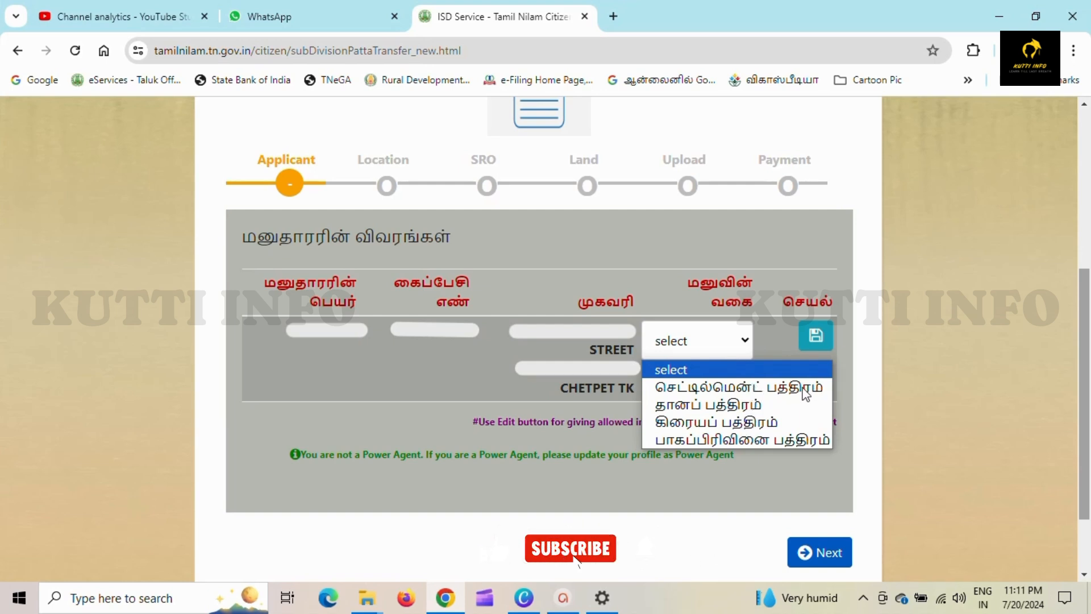
{"action": "left_click", "coordinate": [819, 348]}
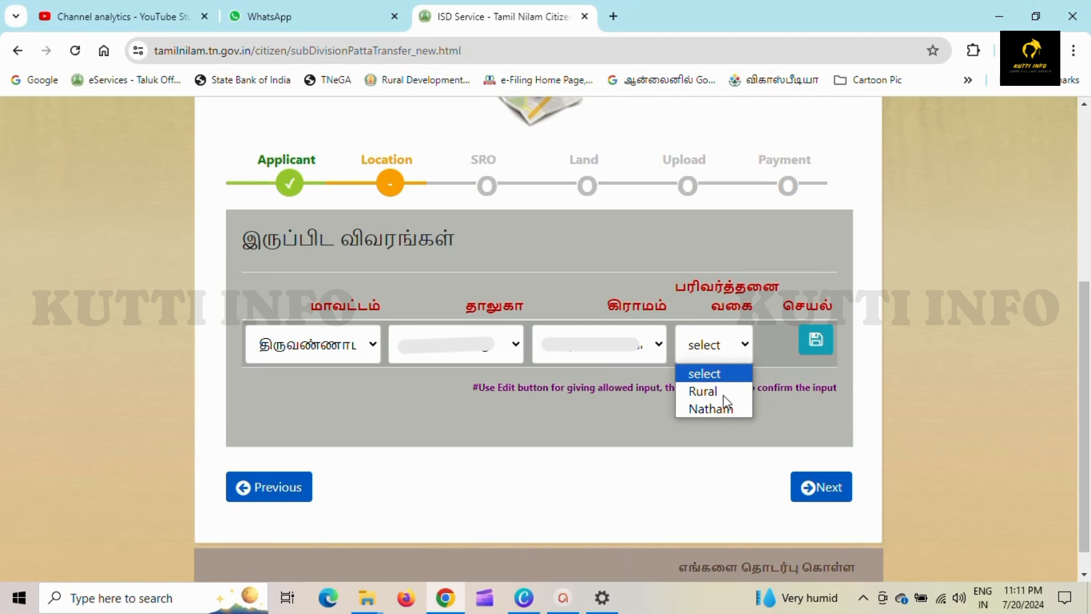
{"action": "left_click", "coordinate": [814, 343]}
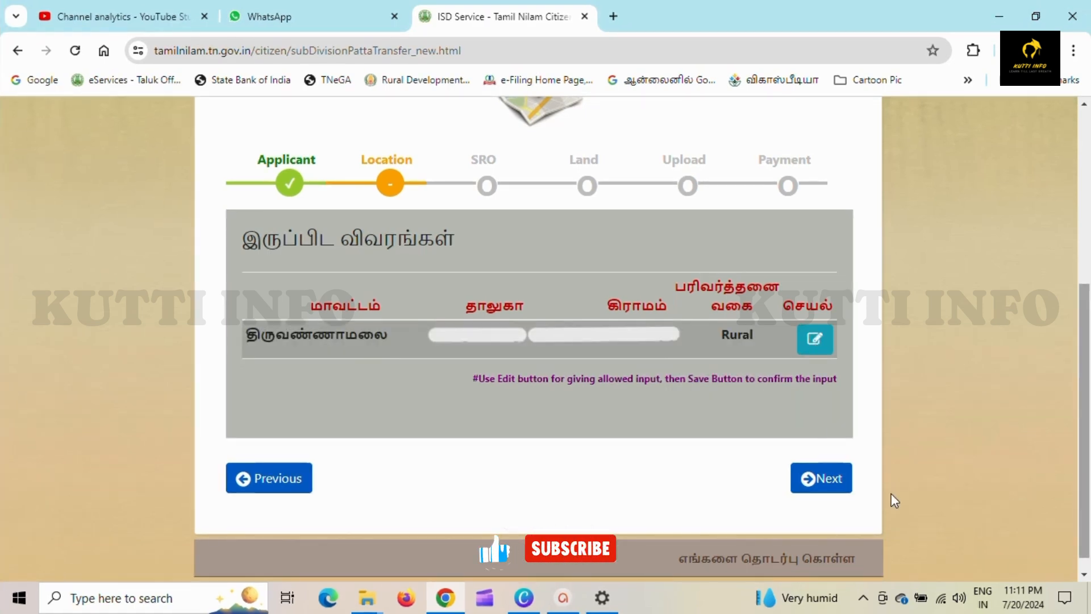
{"action": "left_click", "coordinate": [842, 480]}
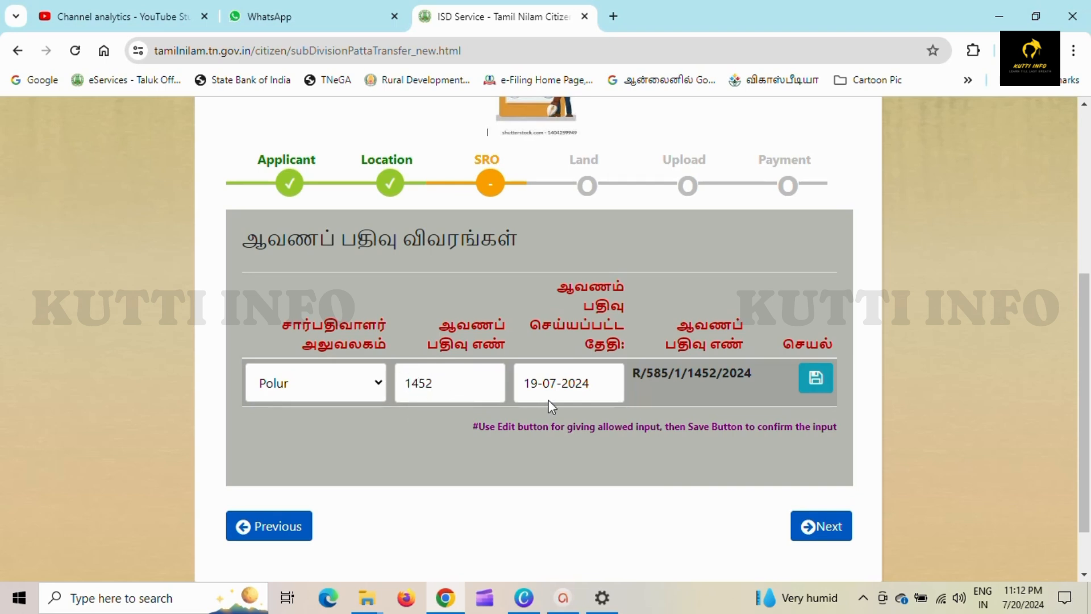
{"action": "left_click", "coordinate": [809, 380]}
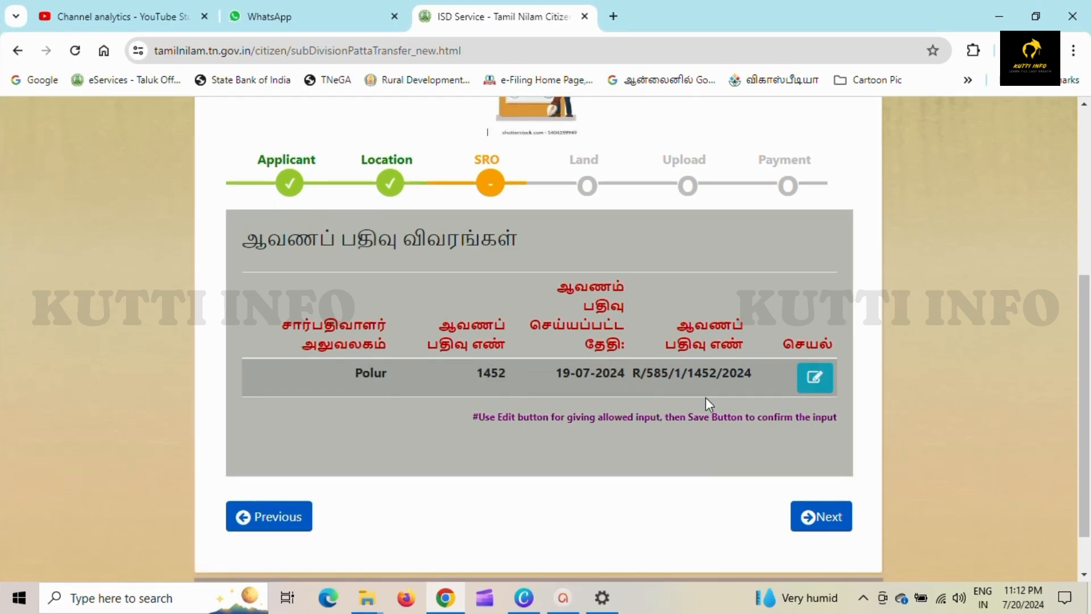
{"action": "left_click", "coordinate": [830, 516]}
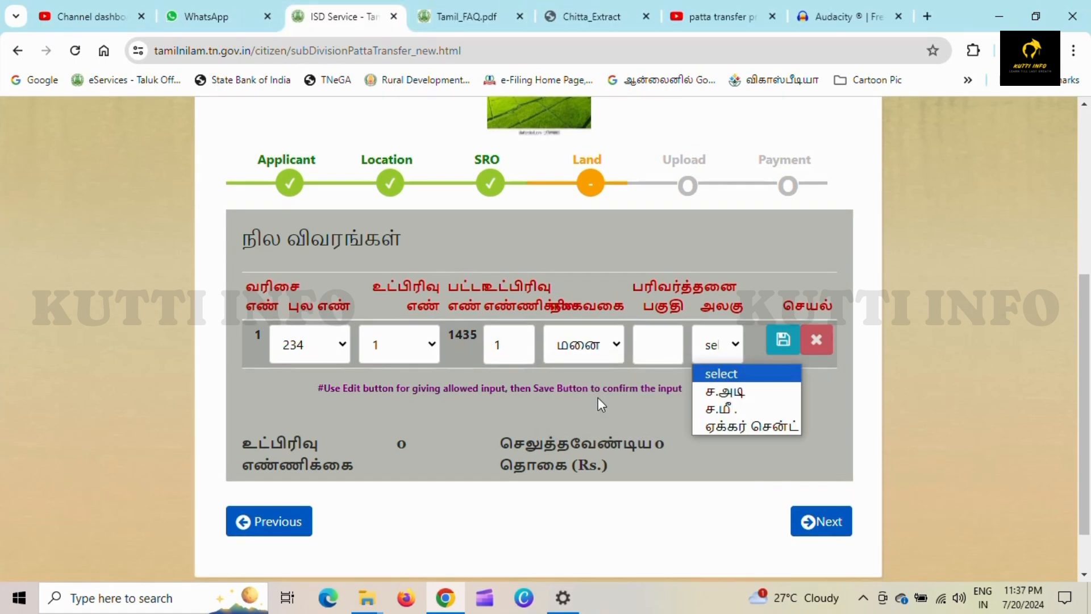
- Save the land row for survey 234, subdivision 1, with 500 sq ft (ச.அடி) area
{"action": "left_click", "coordinate": [741, 397]}
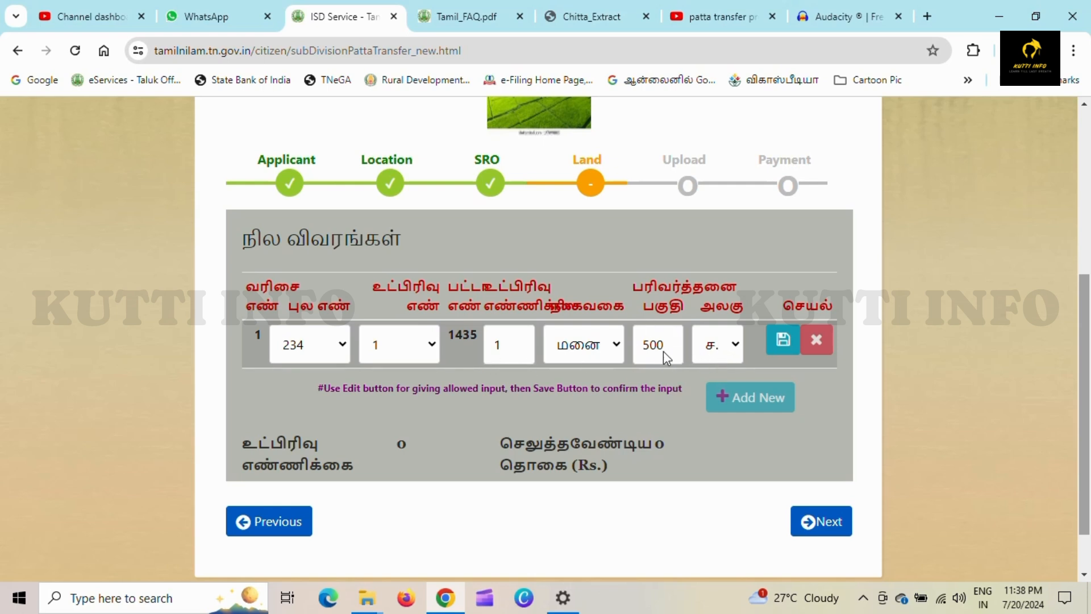
{"action": "left_click", "coordinate": [783, 344]}
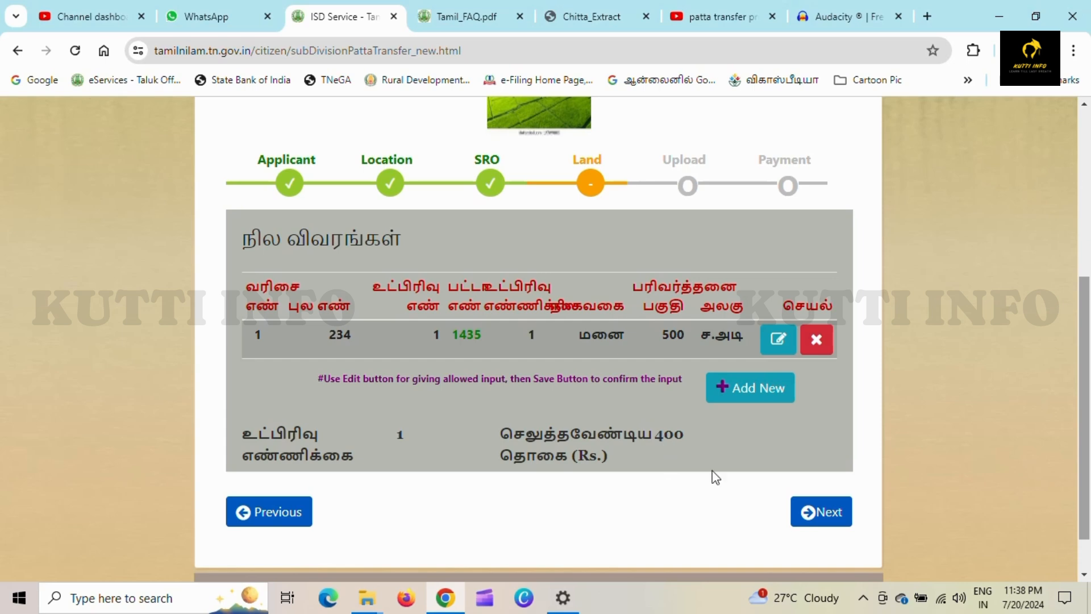
{"action": "left_click", "coordinate": [811, 517]}
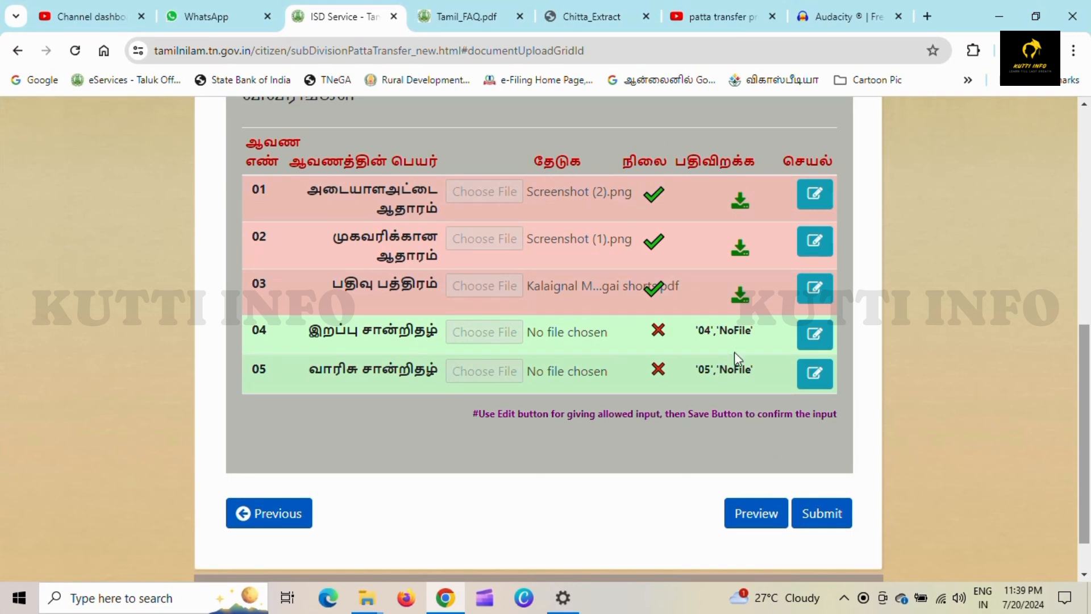
- Submit the application with its three attached documents and confirm the browser prompt
{"action": "left_click", "coordinate": [821, 513]}
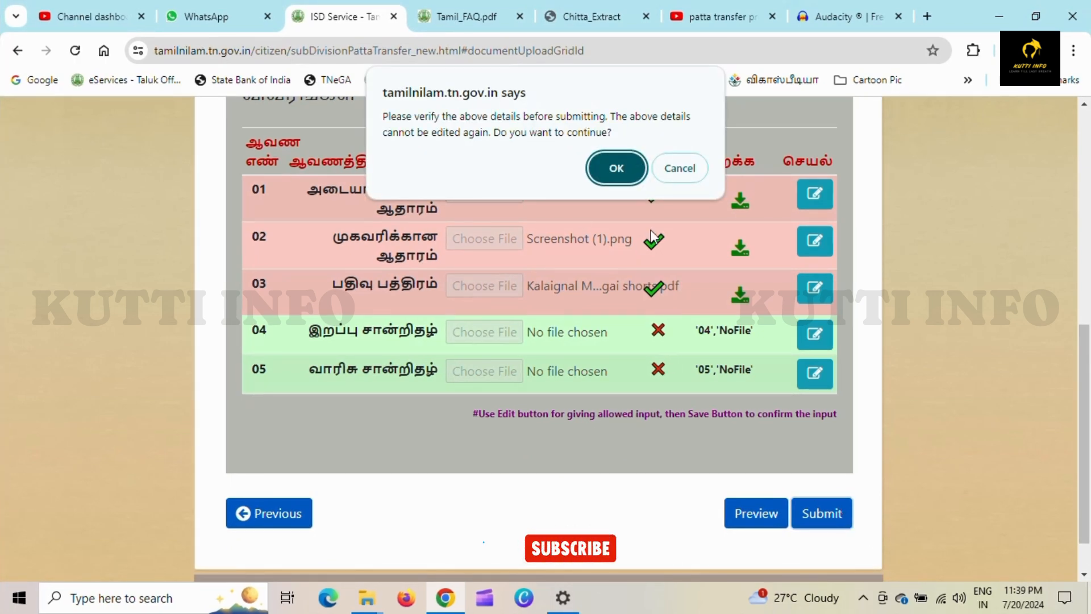
{"action": "left_click", "coordinate": [617, 168]}
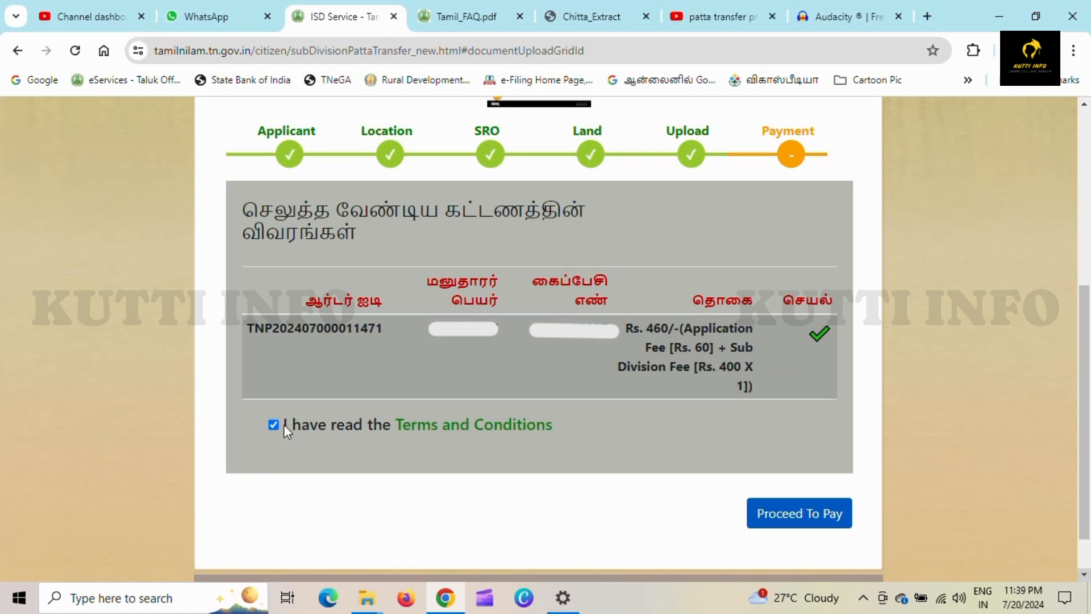
- Proceed to pay the Rs. 460 fee with the terms and conditions accepted
{"action": "left_click", "coordinate": [801, 515]}
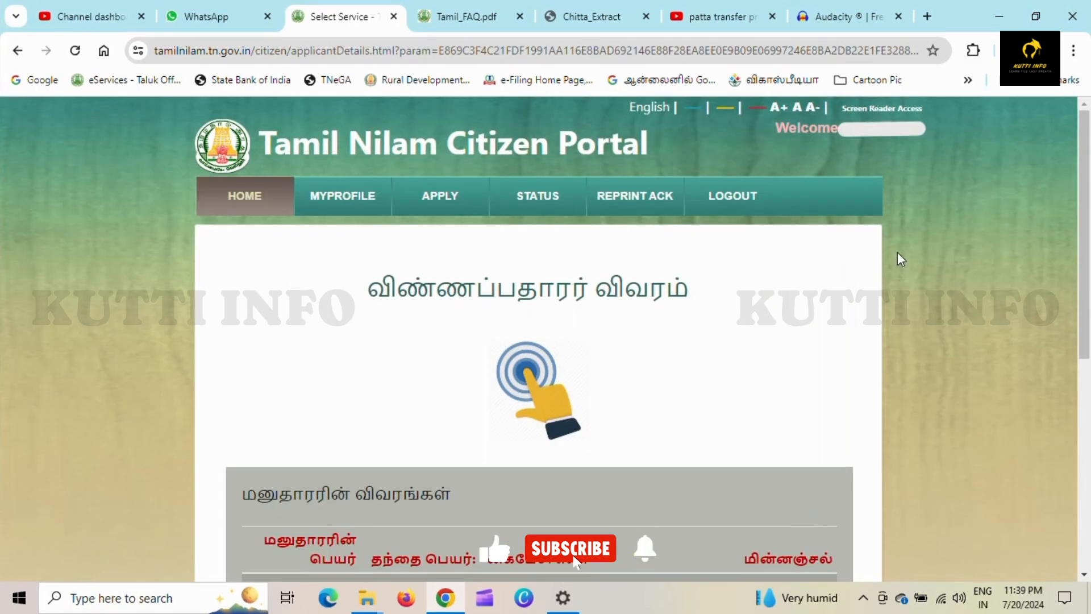
- Open the STATUS list of submitted applications and scroll down to Rural Applications
{"action": "left_click", "coordinate": [547, 203]}
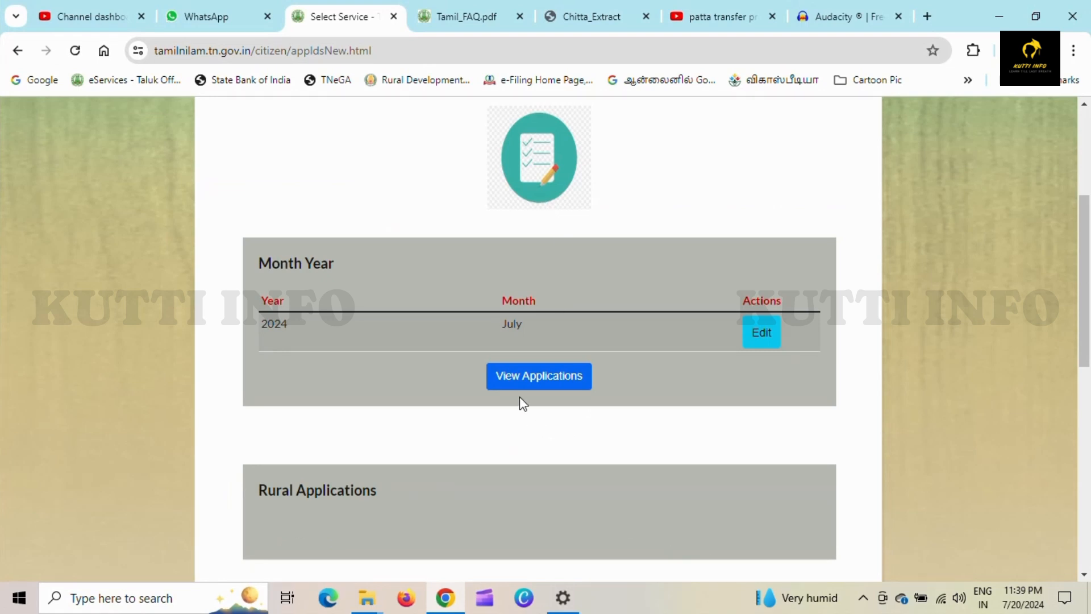
{"action": "scroll", "coordinate": [531, 384], "scroll_direction": "down", "scroll_amount": 5}
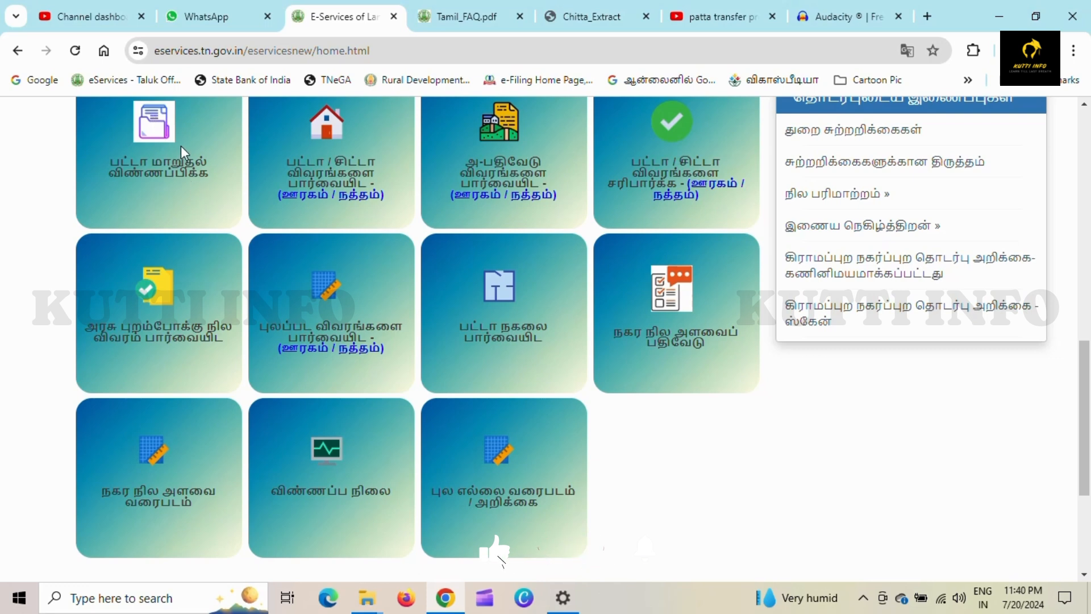
- Open the விண்ணப்ப நிலை tile to look up an application's status by its number
{"action": "left_click", "coordinate": [329, 492]}
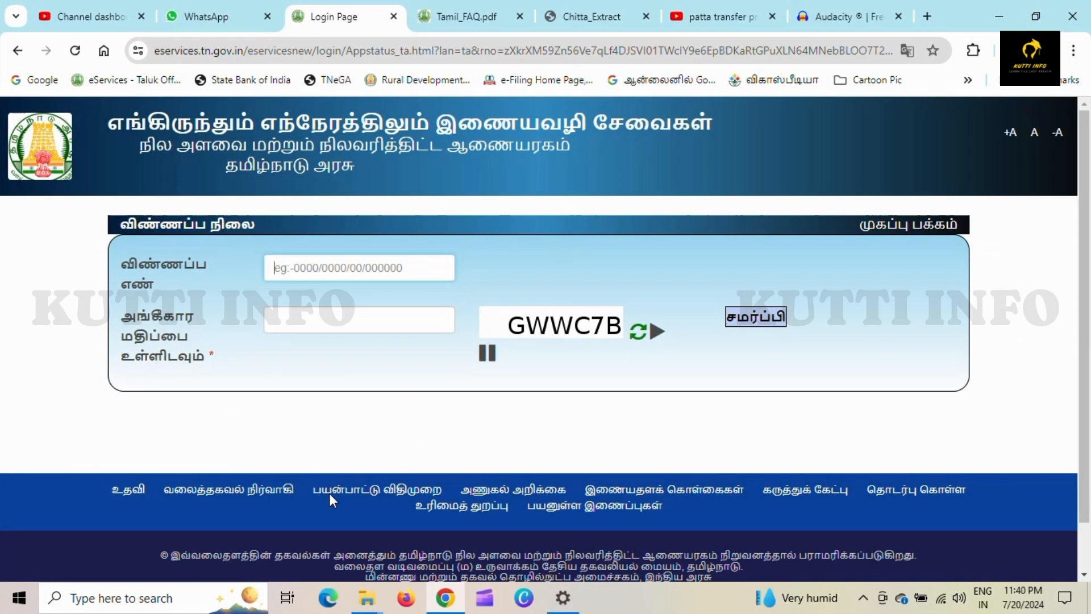